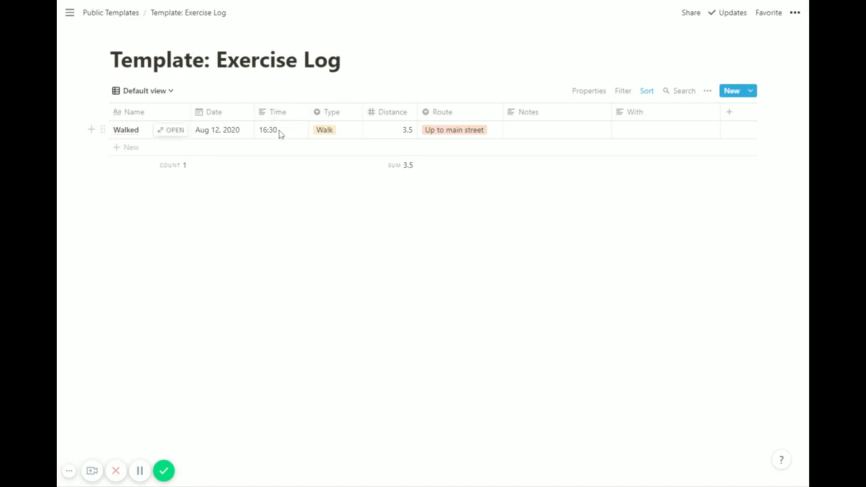
- Check the available Type and Route options of the Walked entry without changing them
left_click(336, 133)
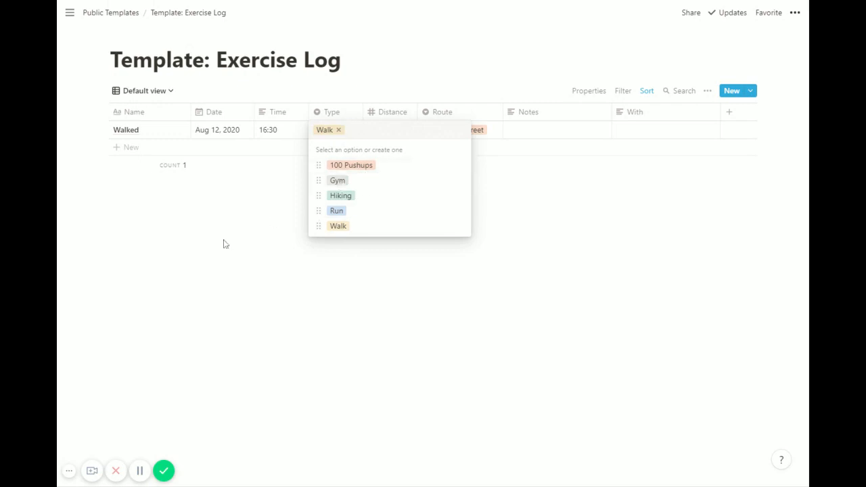
key("Escape")
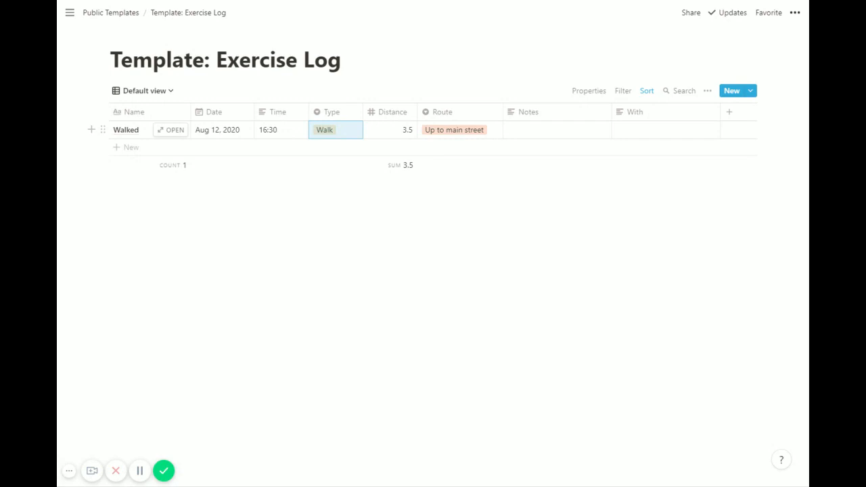
left_click(459, 133)
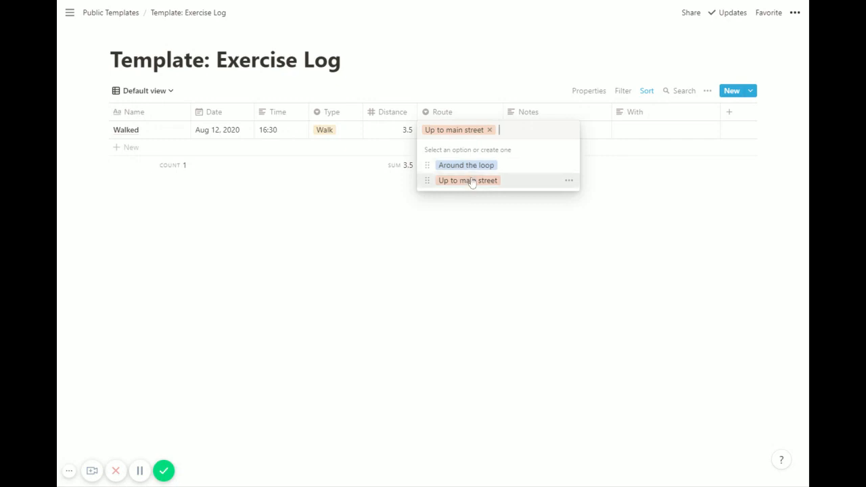
key("Escape")
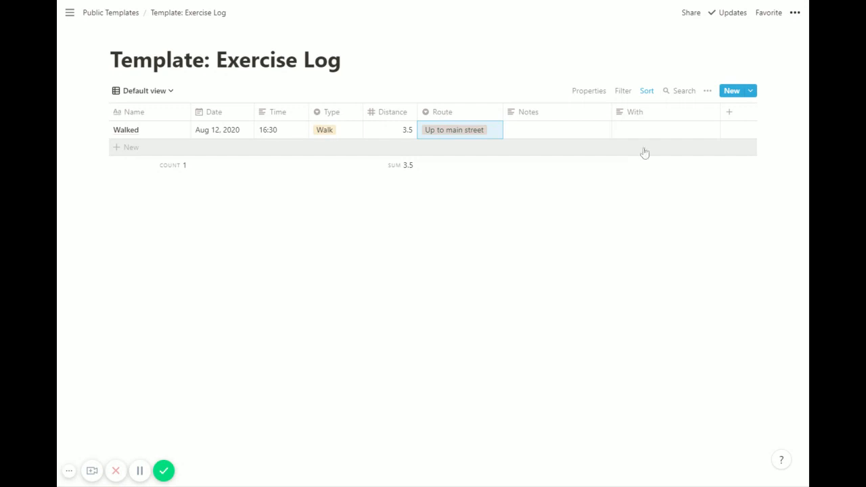
- Add a new log entry named "Ran alone" and set its date to Aug 14, 2020
left_click(128, 148)
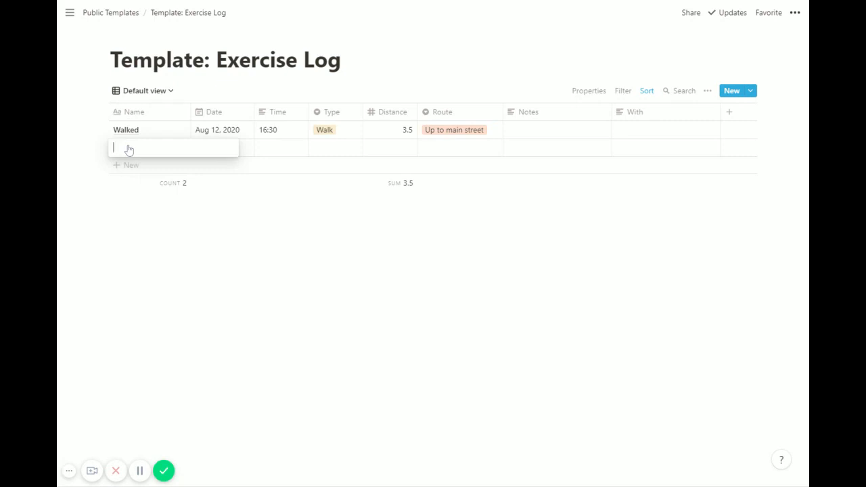
type("Ran alone")
key("Tab")
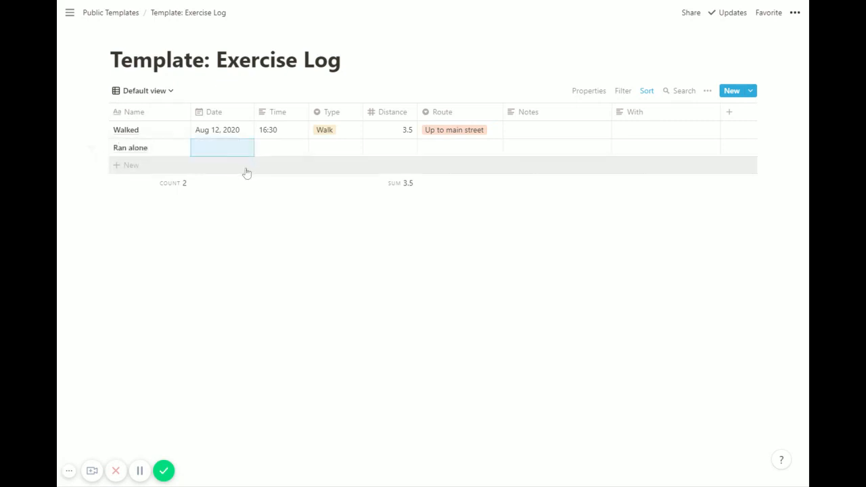
left_click(212, 147)
left_click(280, 263)
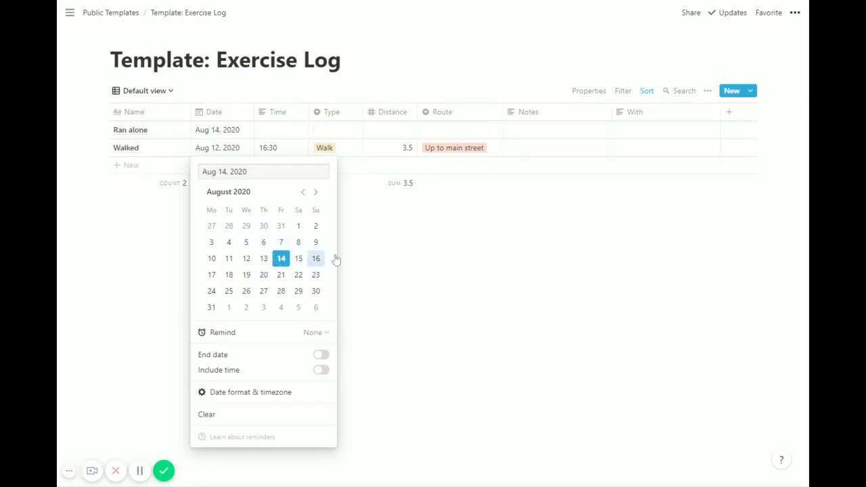
- Set the Ran alone entry's time to 19:00 and its type to Run
left_click(290, 129)
left_click(275, 133)
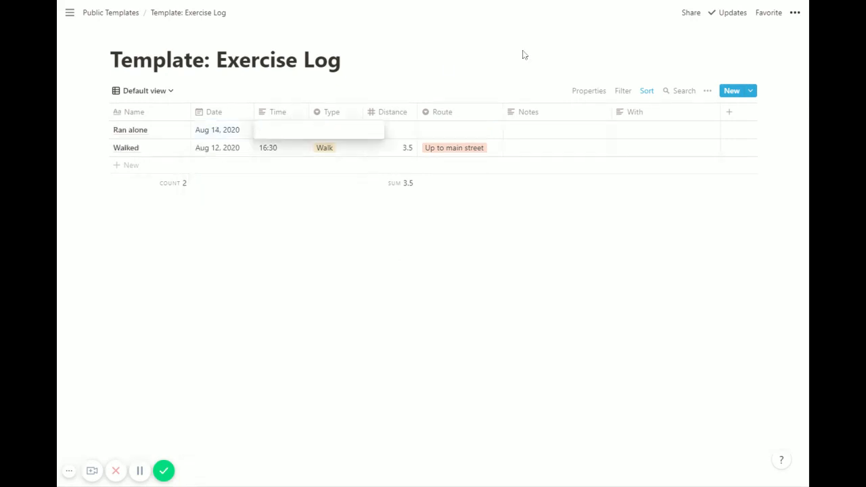
type("19:00")
key("Tab")
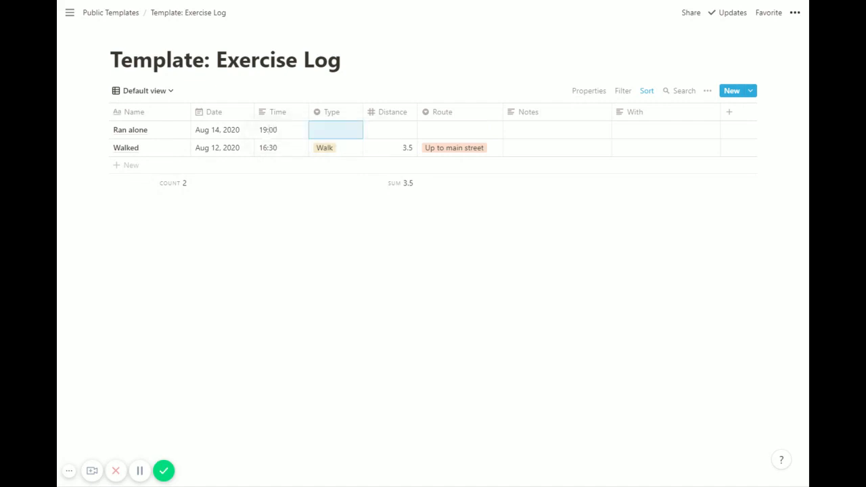
left_click(341, 129)
left_click(342, 212)
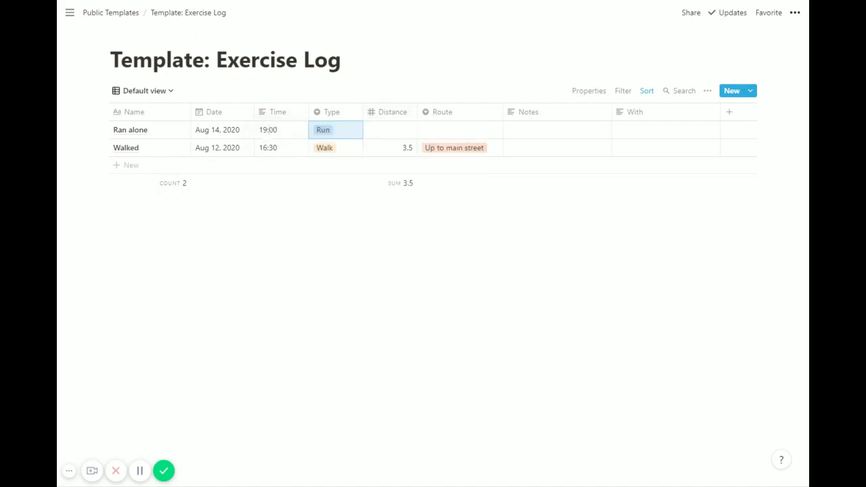
- Set the Ran alone entry's distance to 5 and its route to Around the loop
left_click(396, 130)
type("5")
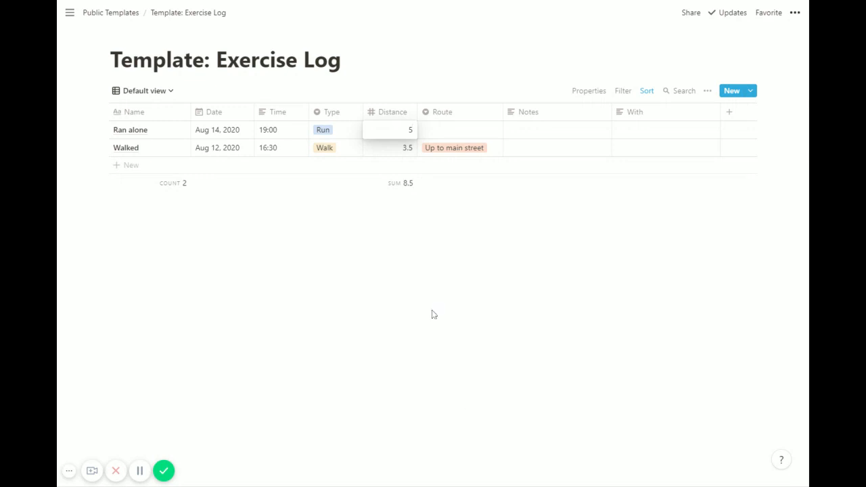
key("Return")
left_click(458, 129)
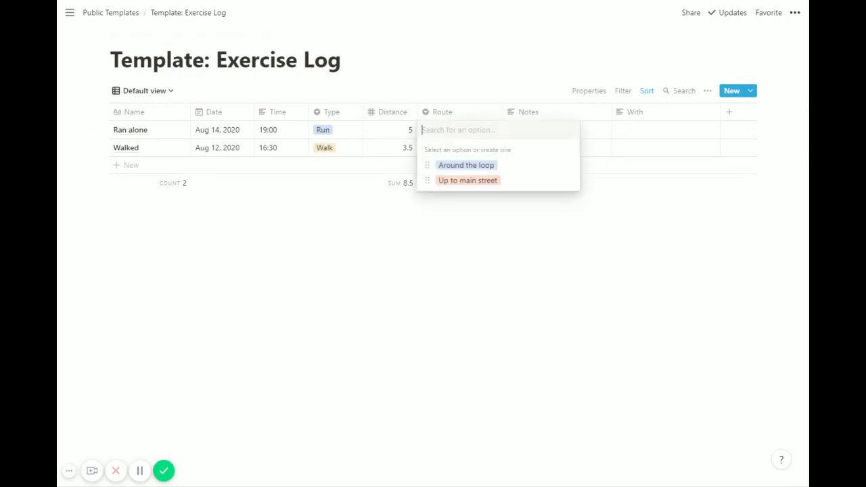
left_click(467, 166)
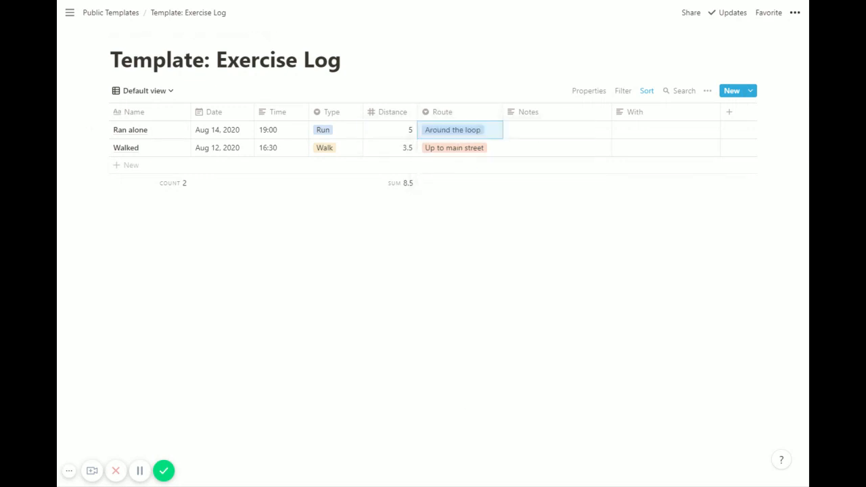
key("Escape")
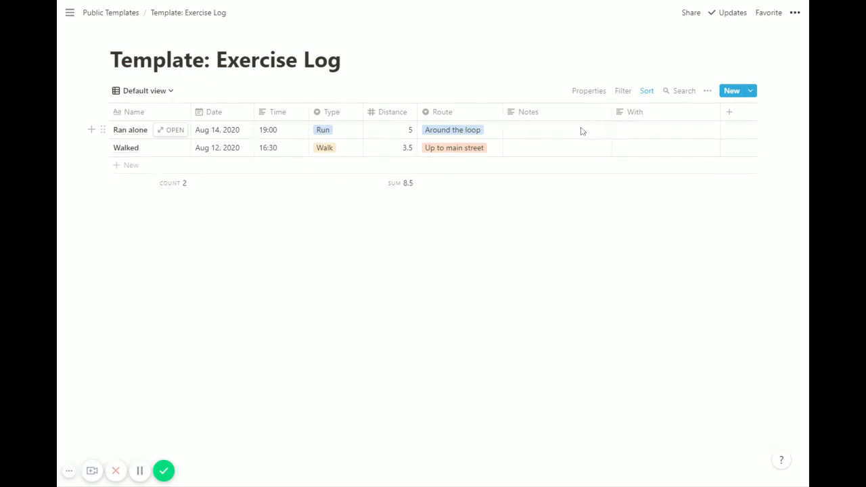
- Enter the companion's name in the Ran alone entry's With field and add the note "It was awfully hot"
left_click(646, 131)
type("Kelly")
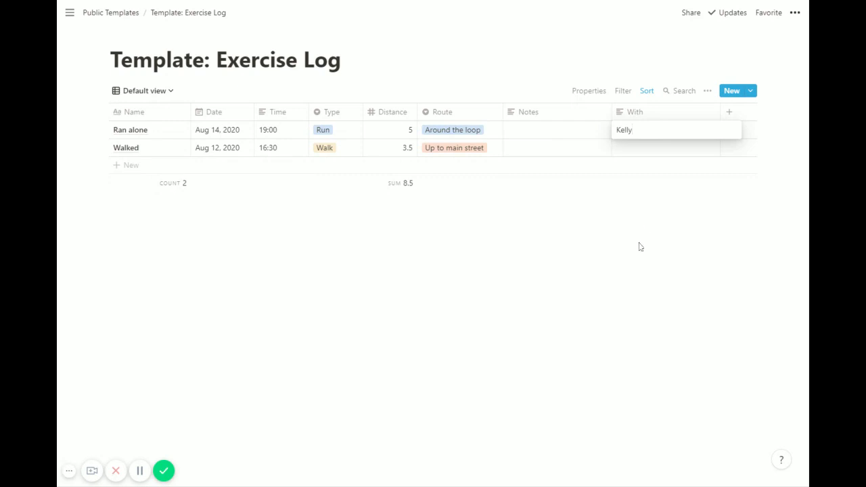
key("Escape")
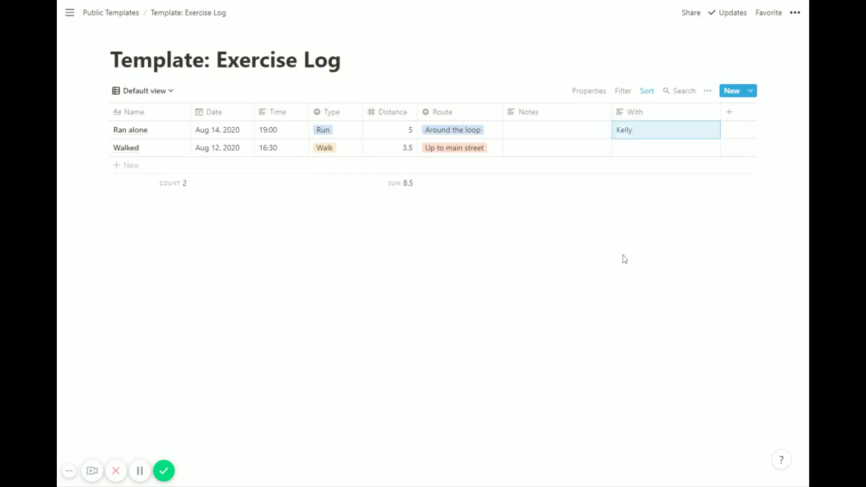
left_click(532, 134)
type("It")
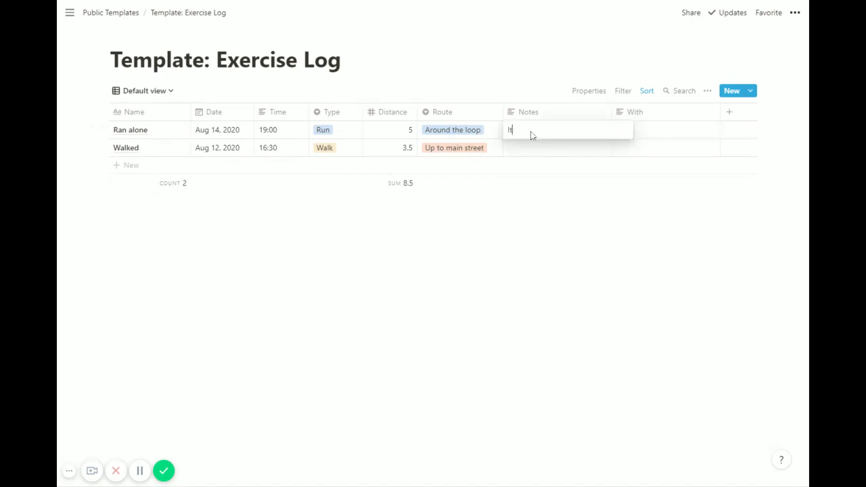
type(" was awfully hot")
key("Escape")
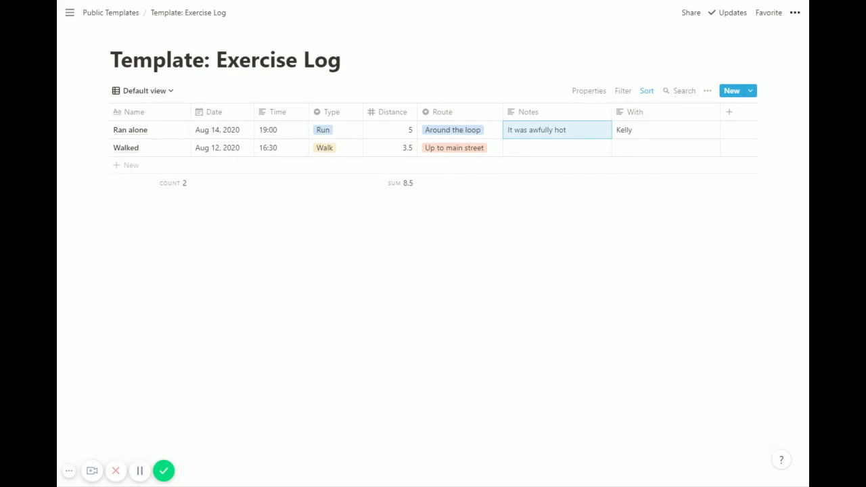
- Filter the Default view to entries whose Type is Run
left_click(622, 91)
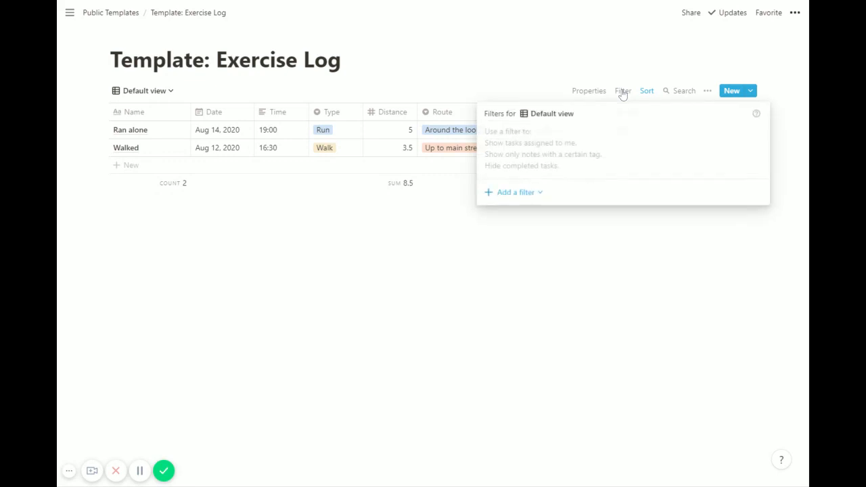
left_click(512, 200)
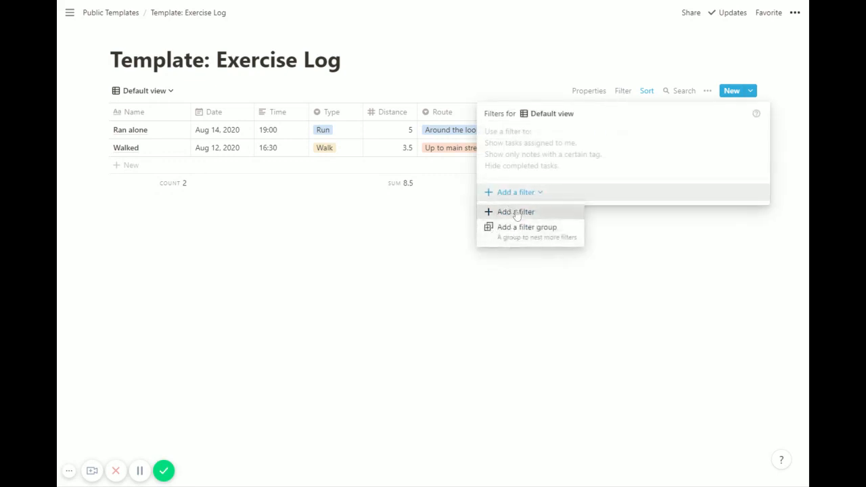
left_click(516, 213)
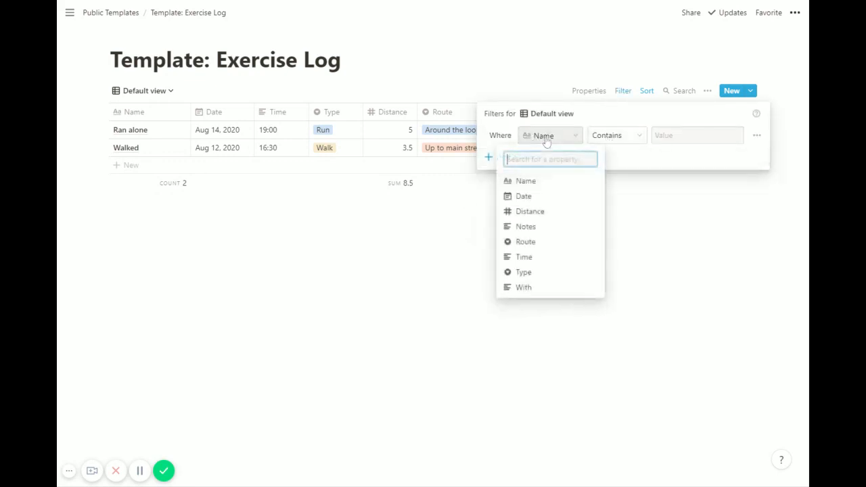
left_click(542, 137)
left_click(525, 272)
left_click(679, 135)
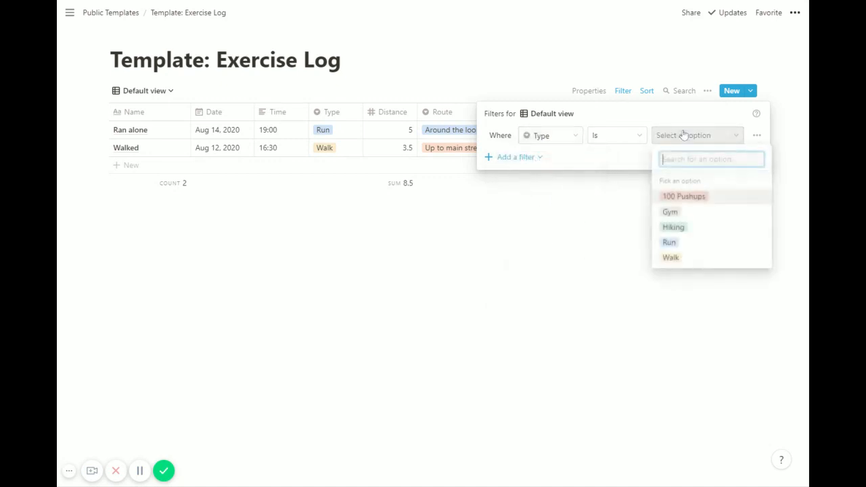
left_click(691, 247)
- Add a second filter condition limiting the entries to a Date within the past week
left_click(513, 159)
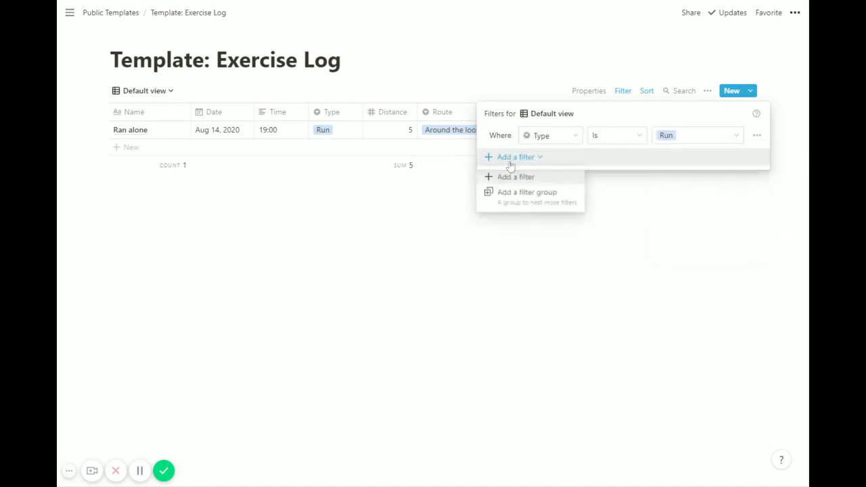
left_click(516, 178)
left_click(539, 157)
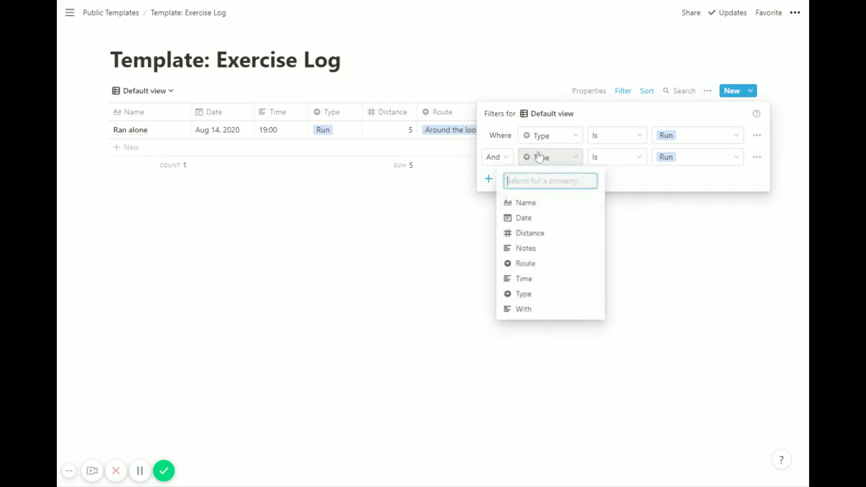
left_click(540, 217)
left_click(667, 160)
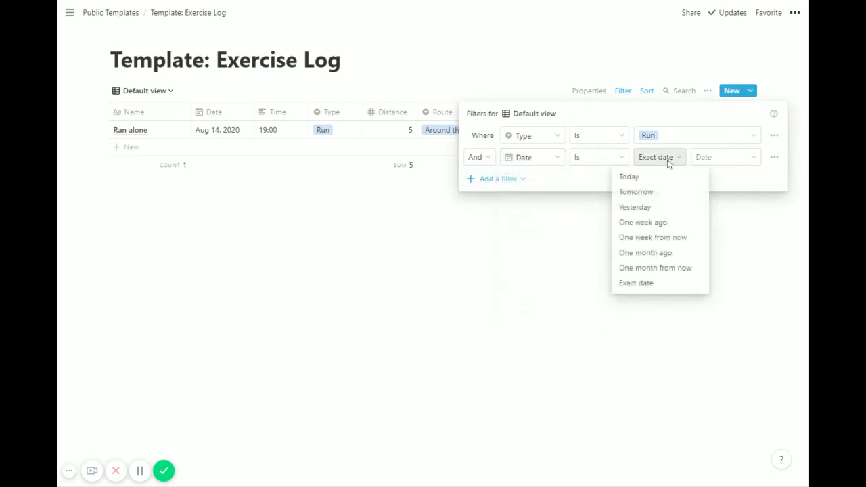
left_click(646, 252)
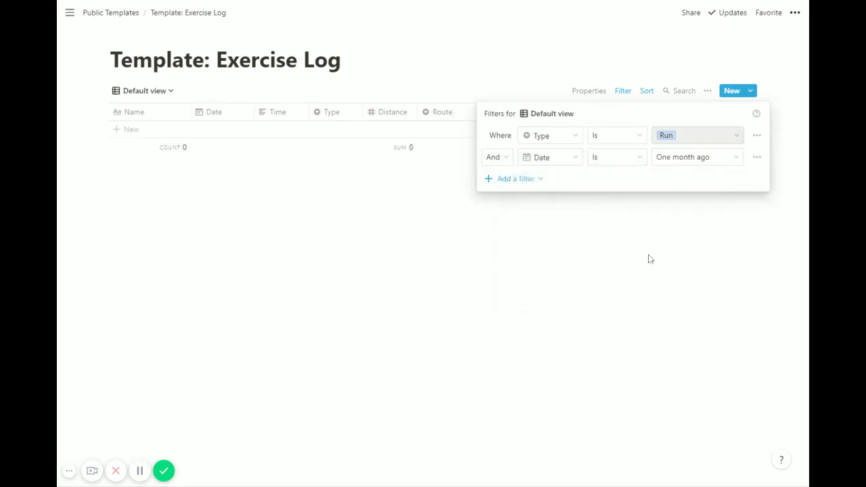
left_click(612, 157)
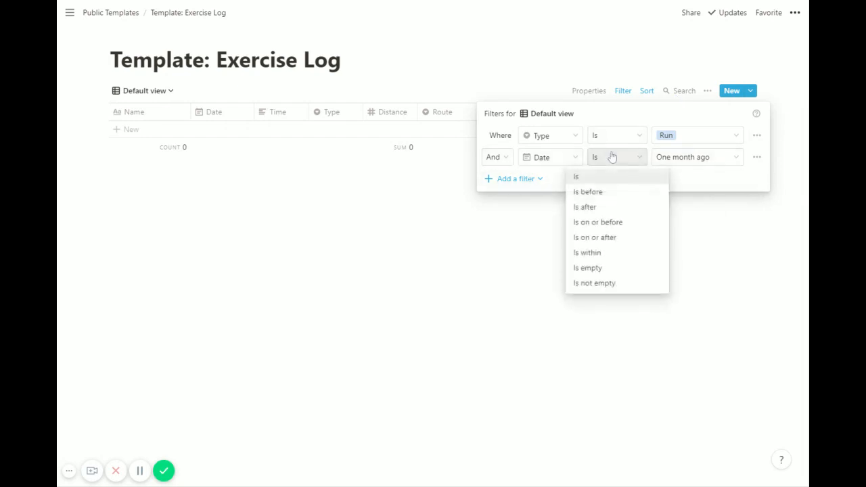
left_click(608, 253)
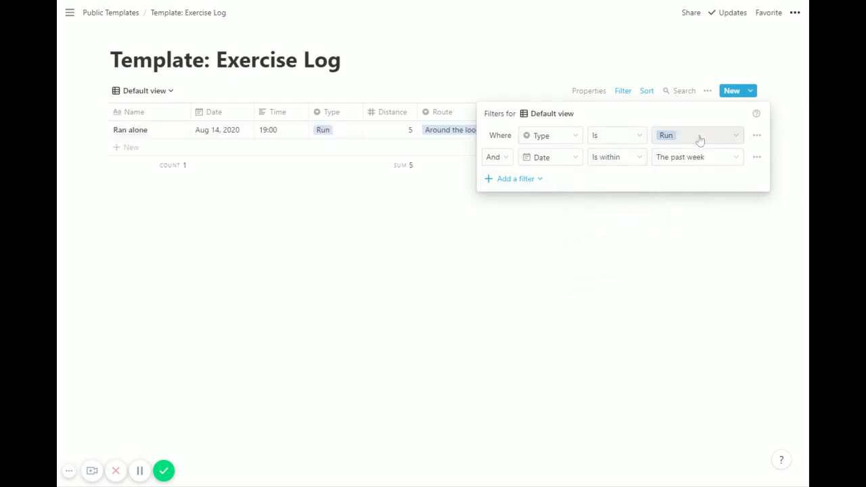
left_click(572, 257)
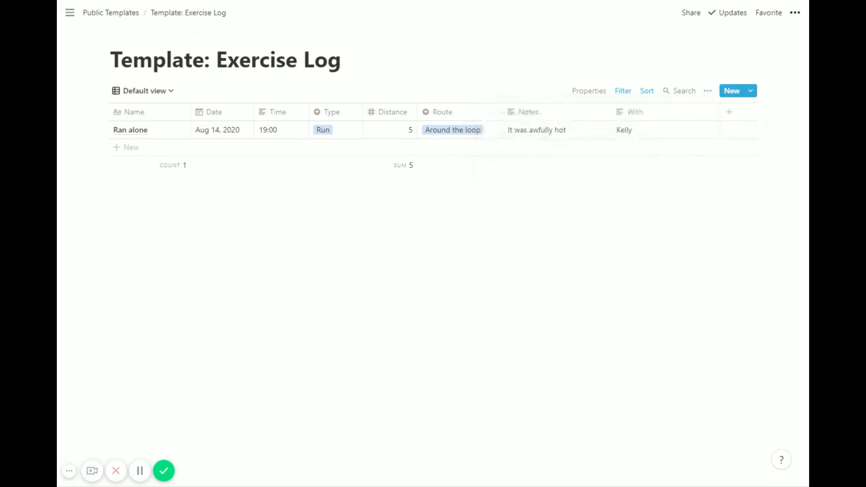
- Remove both the Date and the Type filter from the Default view
left_click(623, 92)
left_click(756, 159)
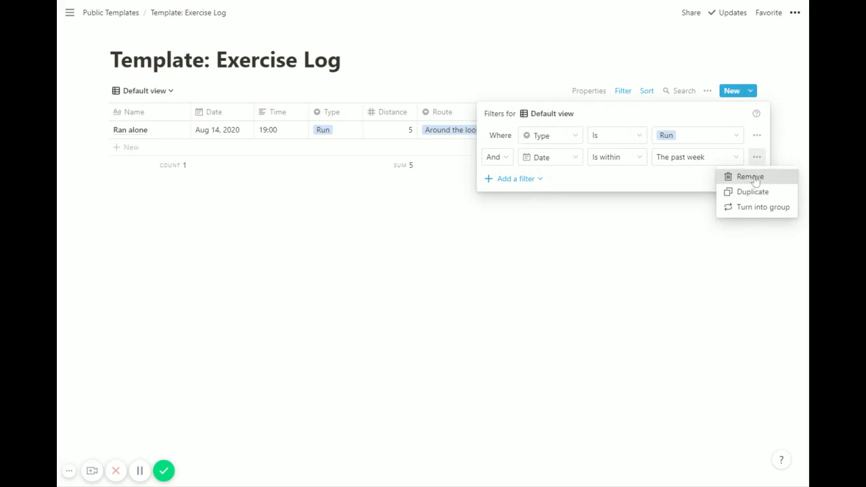
left_click(751, 175)
left_click(758, 137)
left_click(751, 155)
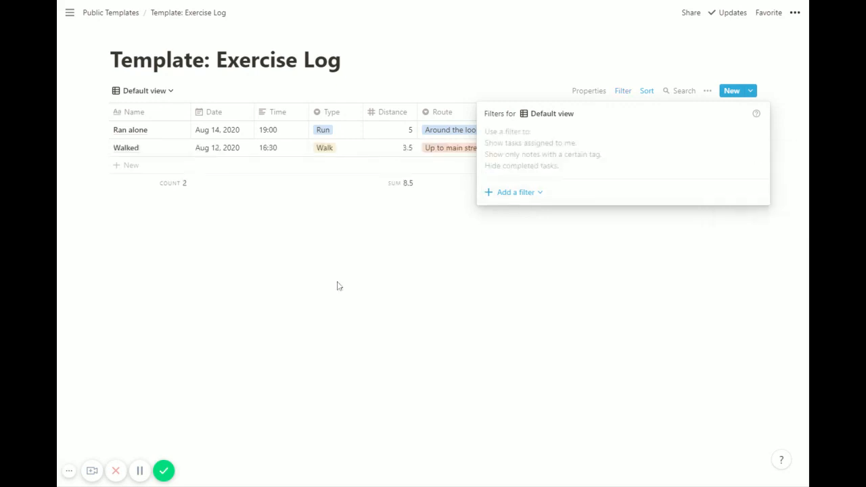
left_click(247, 332)
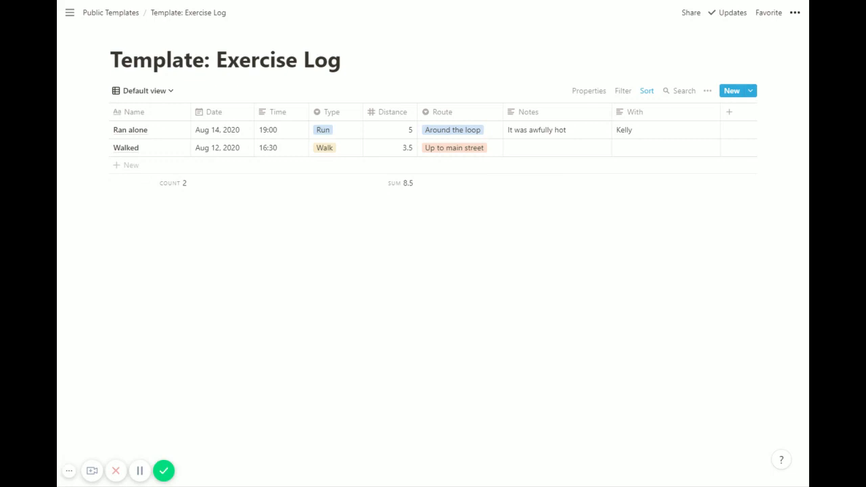
- View the logged exercises in the Calendar view and return to the Default view
left_click(157, 93)
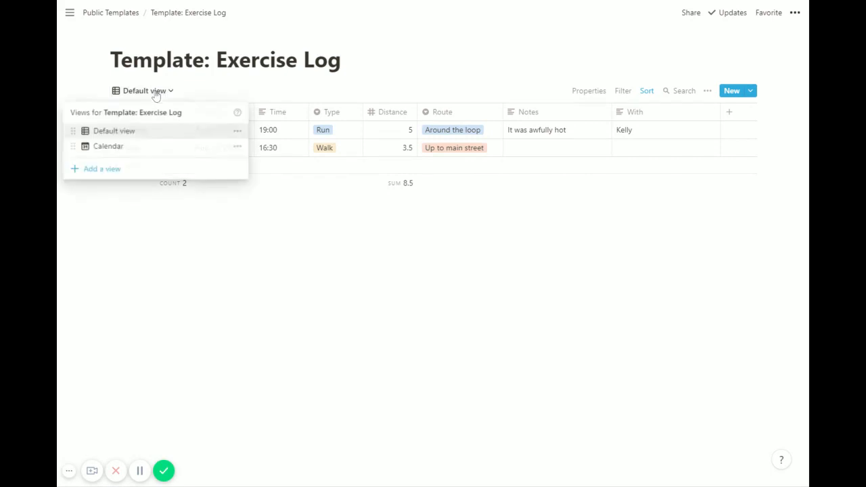
left_click(135, 146)
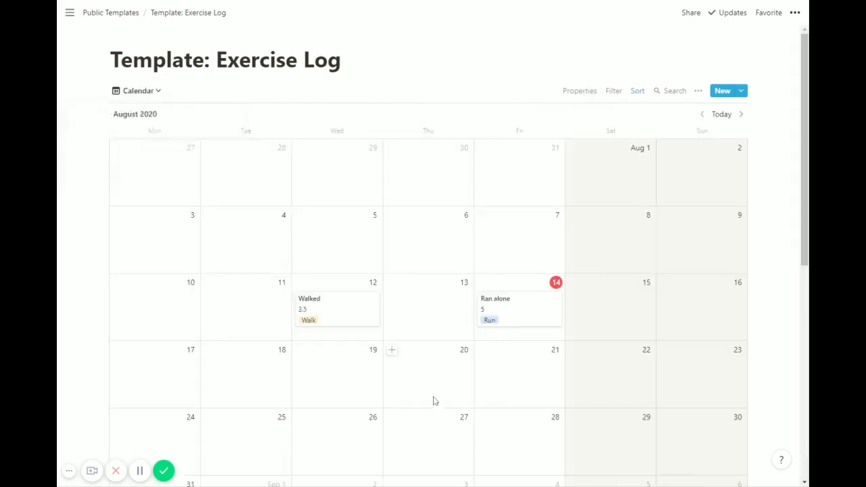
scroll(426, 404, "down", 2)
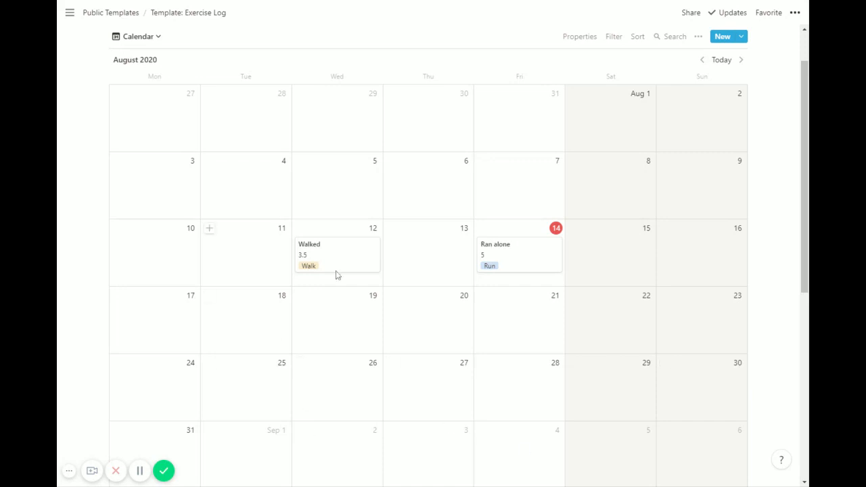
scroll(250, 197, "up", 2)
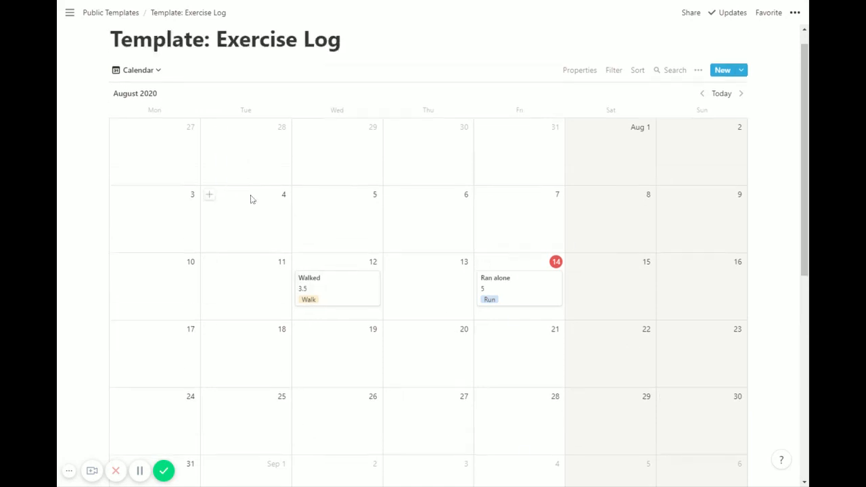
left_click(137, 91)
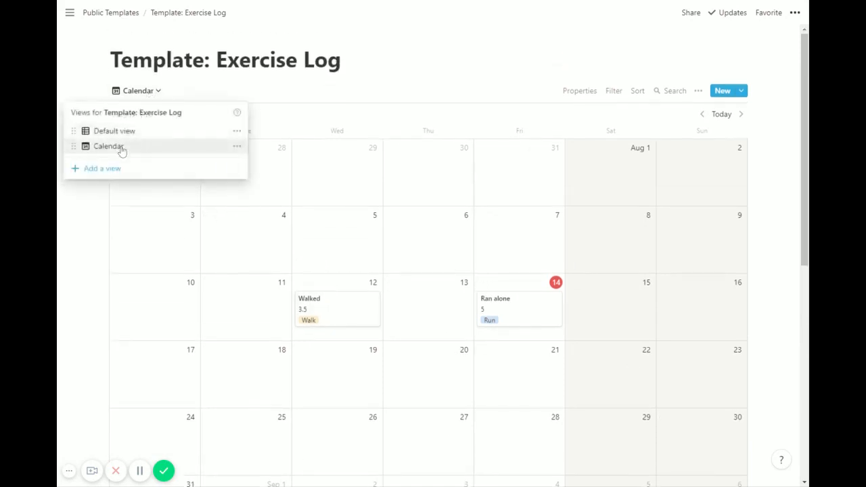
left_click(158, 131)
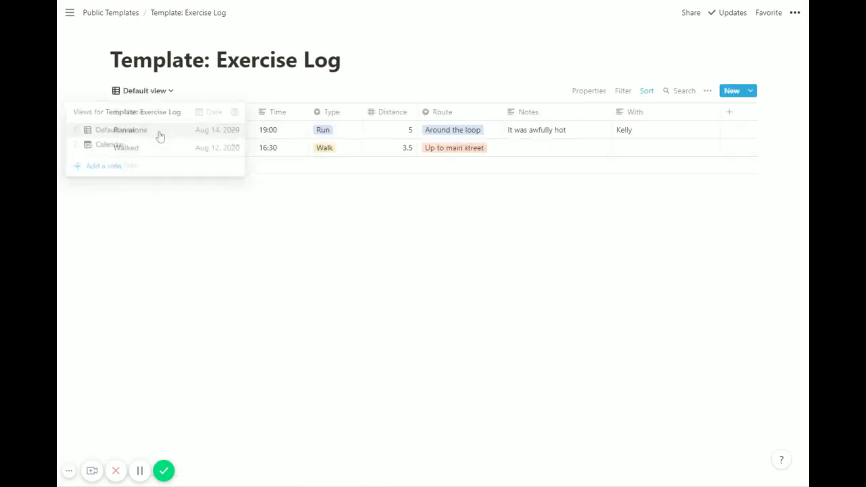